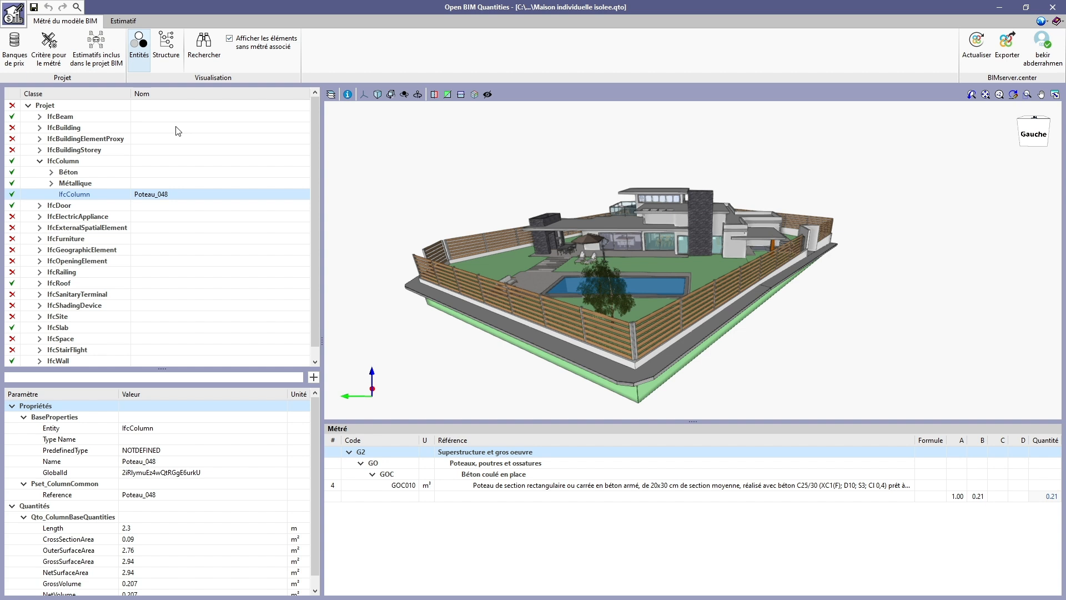
# Review the project's price banks and the measurement criteria Immeuble_collectif_-_Metre_1_1, leaving both unchanged
pyautogui.click(17, 71)
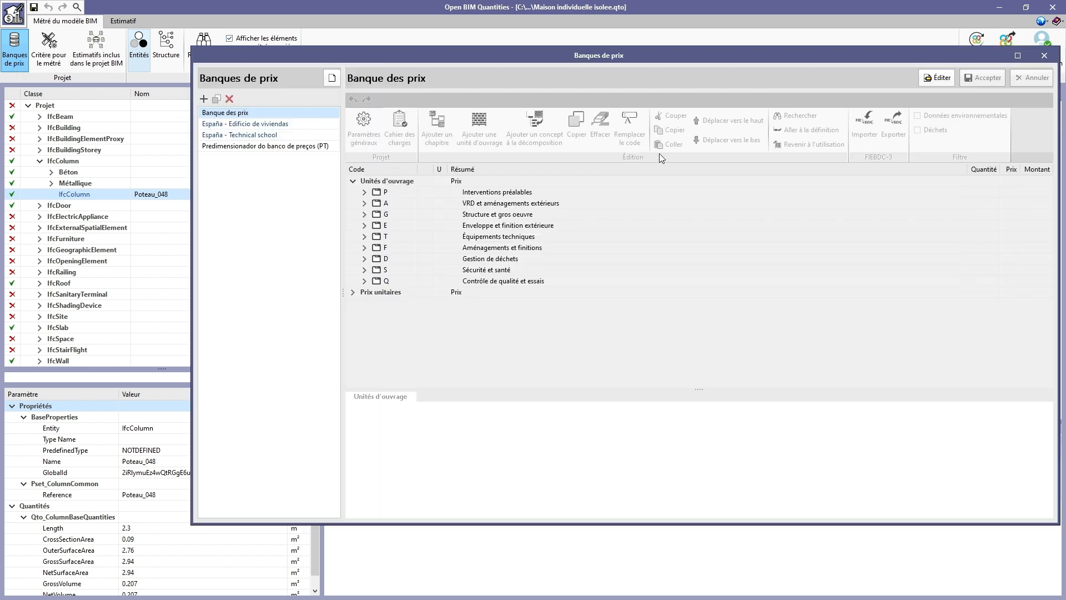
pyautogui.click(1045, 55)
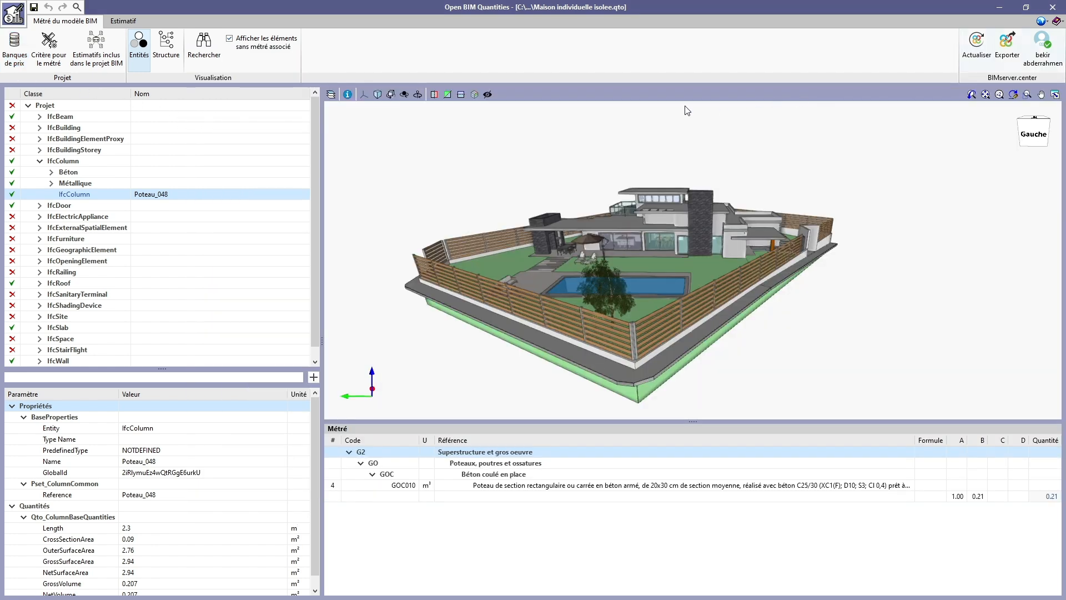
pyautogui.click(54, 69)
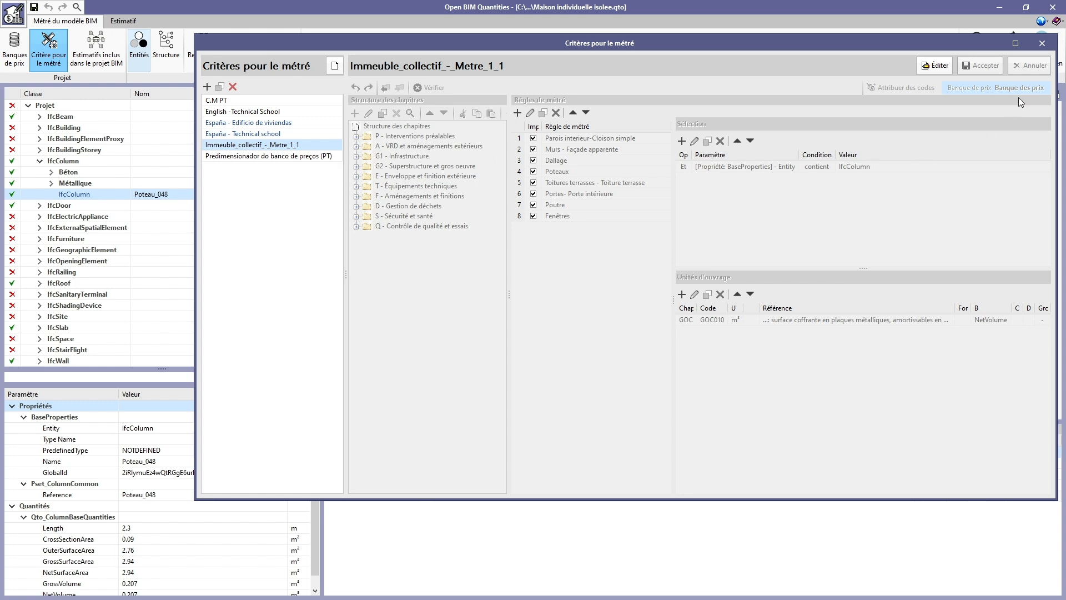
pyautogui.click(1042, 44)
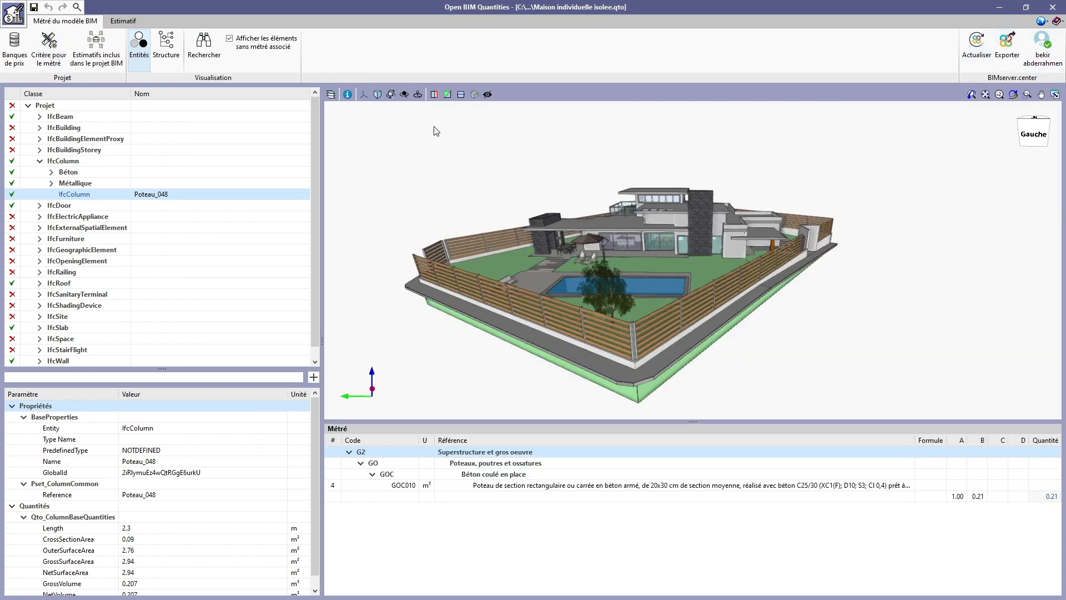
# Expand the IfcBeam and IfcRoof classes, and compare the model tree organised by structure and by entities
pyautogui.click(39, 117)
pyautogui.scroll(-1, 43, 270)
pyautogui.click(40, 272)
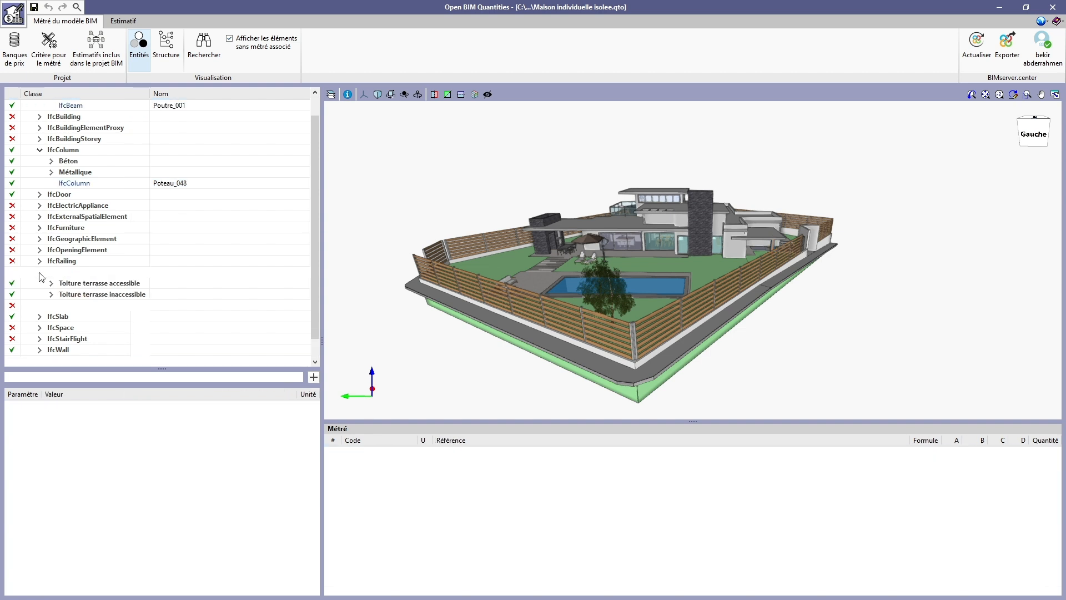
pyautogui.click(136, 71)
pyautogui.click(160, 69)
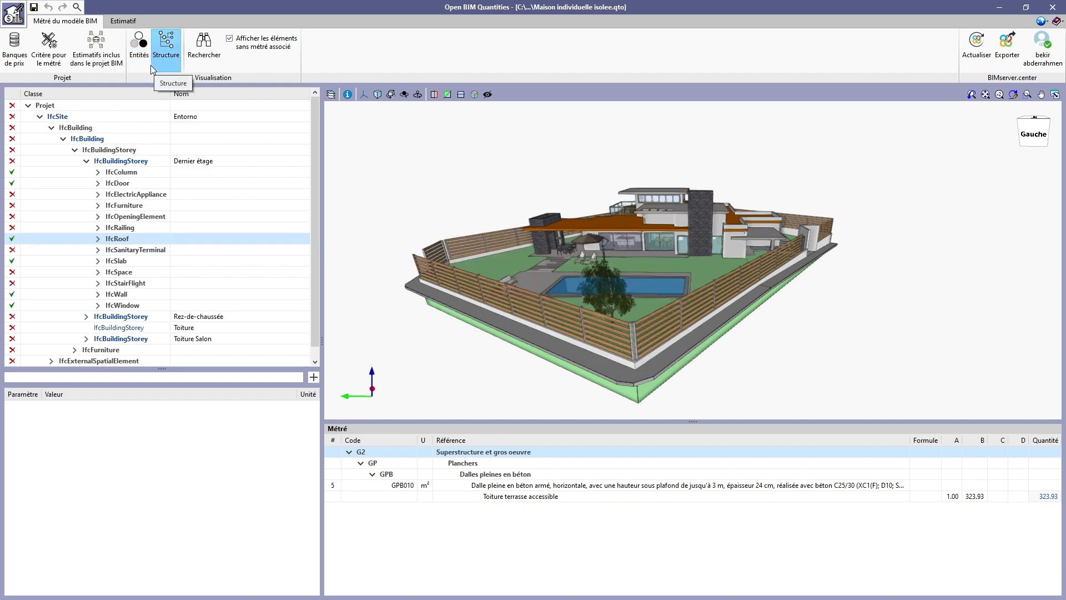
pyautogui.click(142, 62)
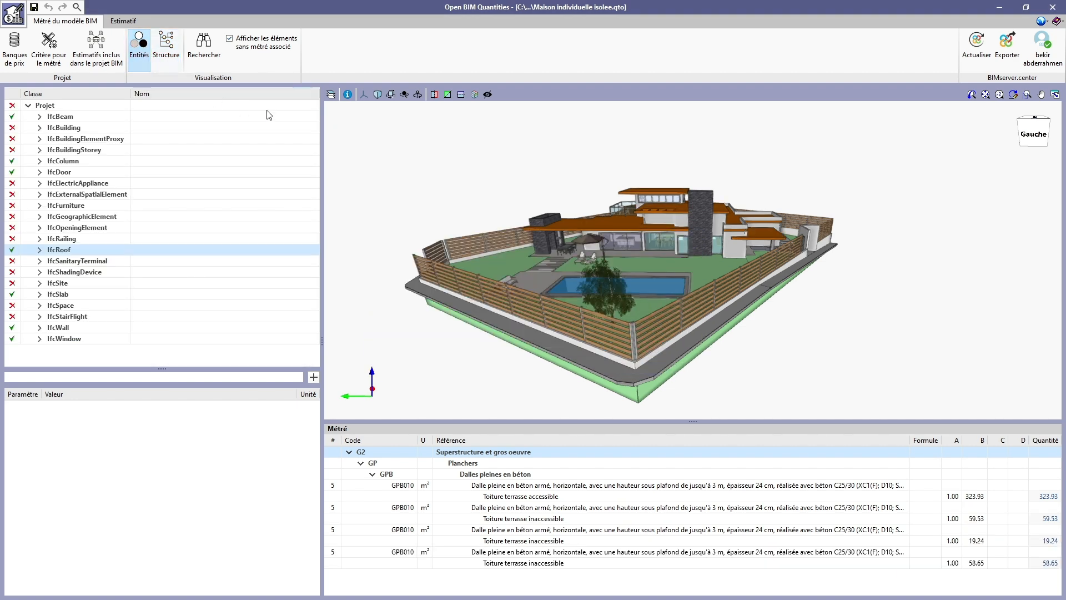
pyautogui.moveTo(947, 148)
pyautogui.mouseDown(button='middle')
pyautogui.moveTo(877, 162)
pyautogui.moveTo(851, 149)
pyautogui.moveTo(866, 161)
pyautogui.moveTo(906, 161)
pyautogui.mouseUp(button='middle')
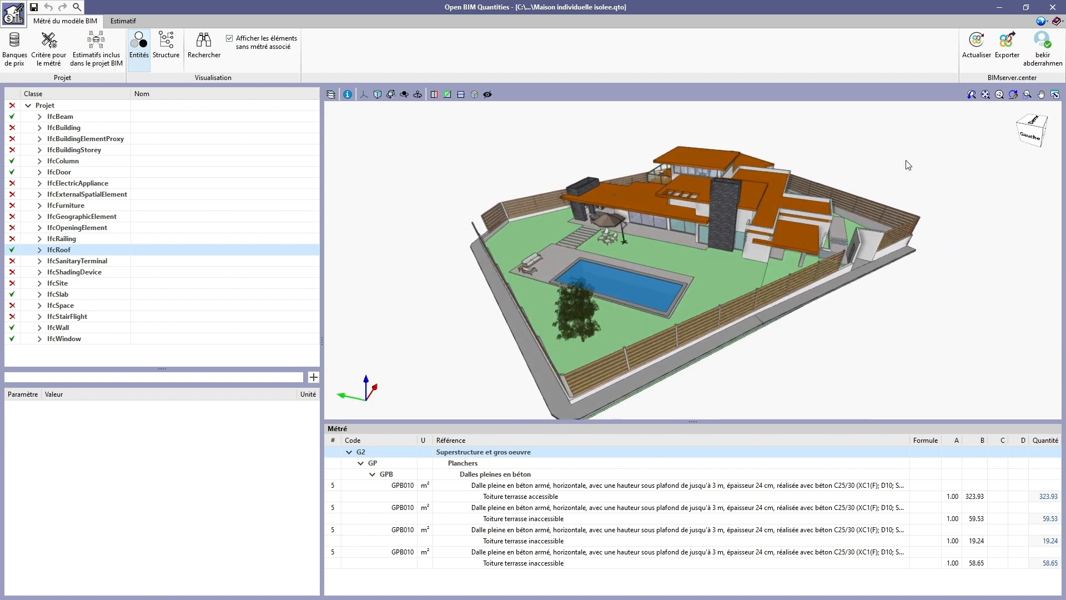
# Inspect the properties and measurements of door Porte_014 and column Poteau_048 within their IfcDoor and IfcColumn classes
pyautogui.click(40, 172)
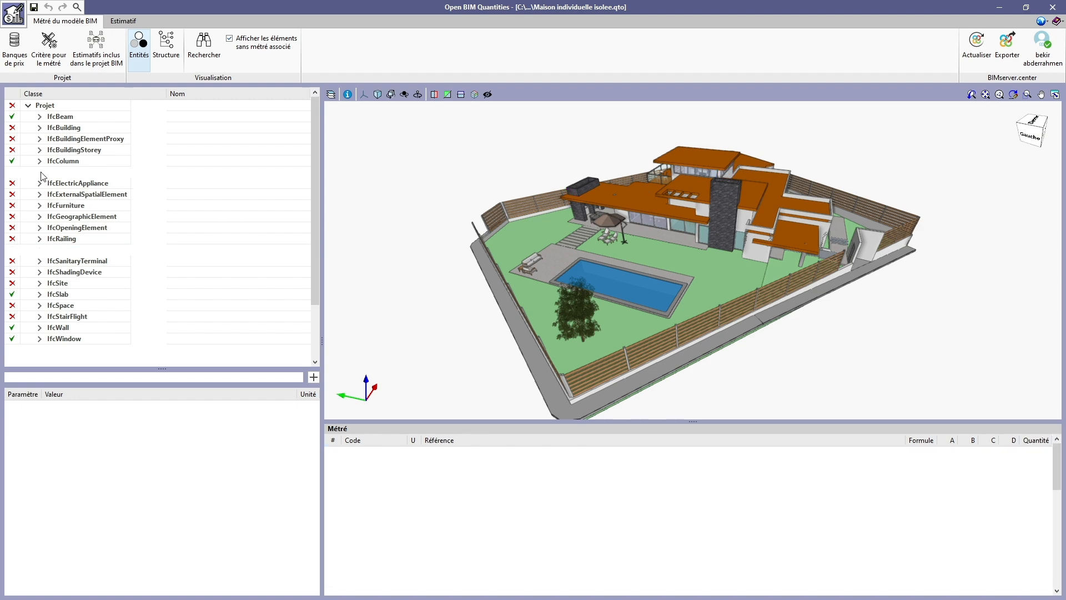
pyautogui.click(51, 183)
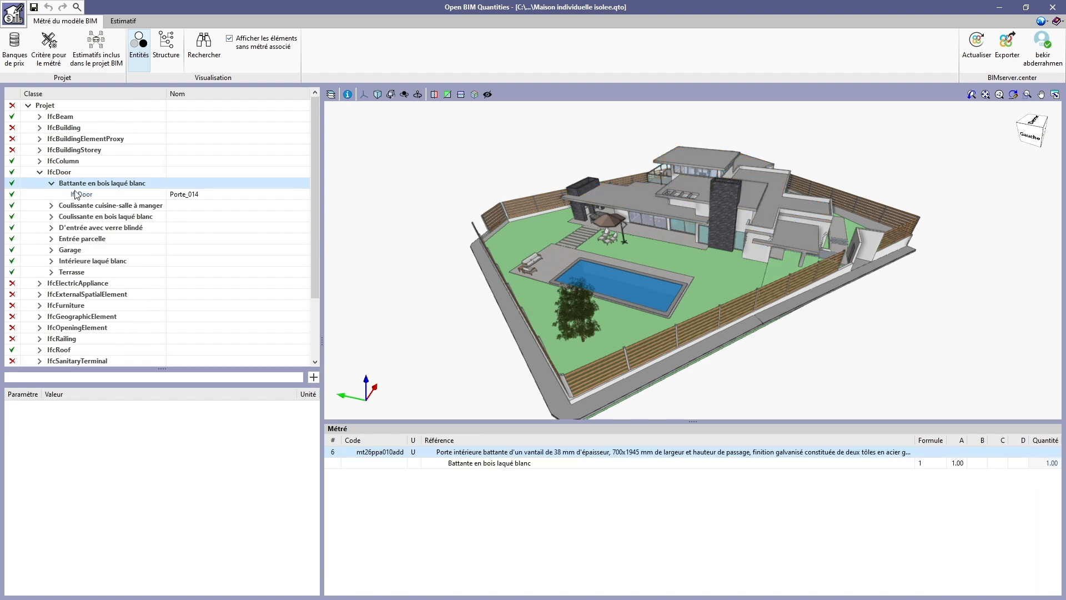
pyautogui.click(89, 195)
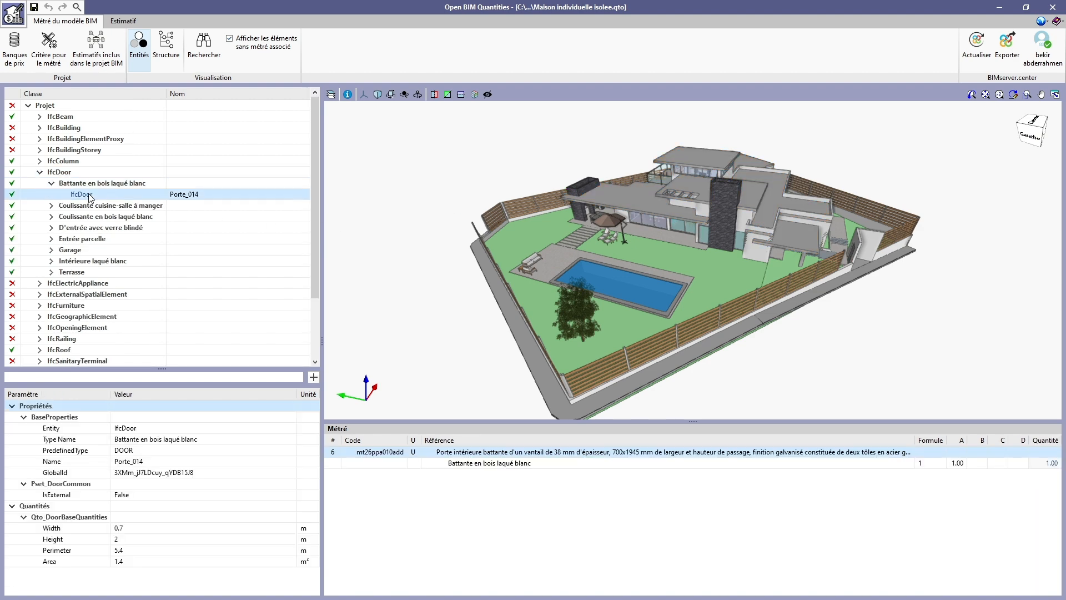
pyautogui.click(50, 205)
pyautogui.click(43, 161)
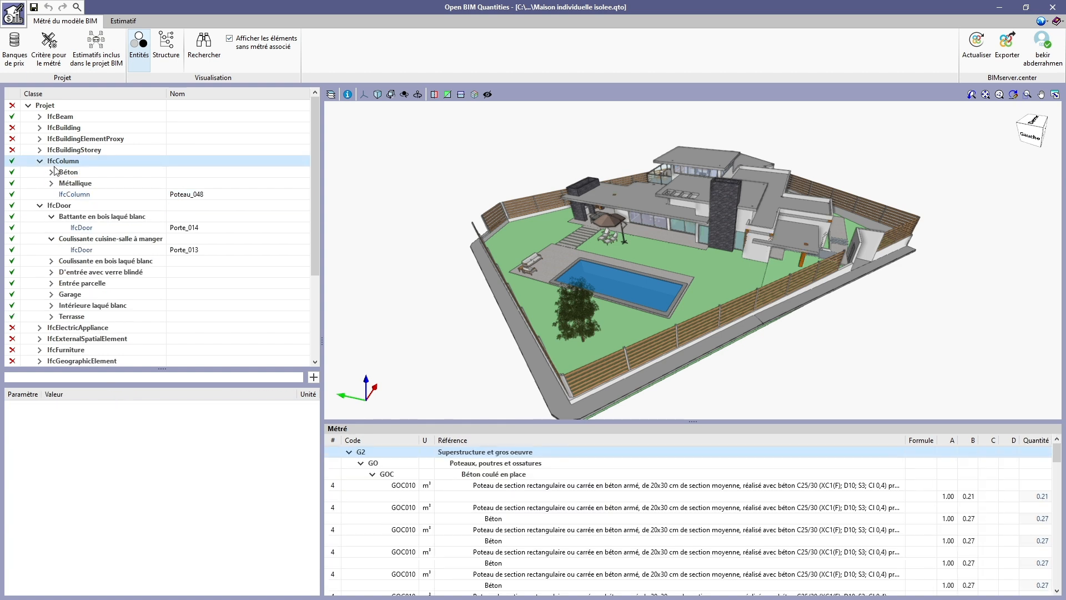
pyautogui.click(80, 195)
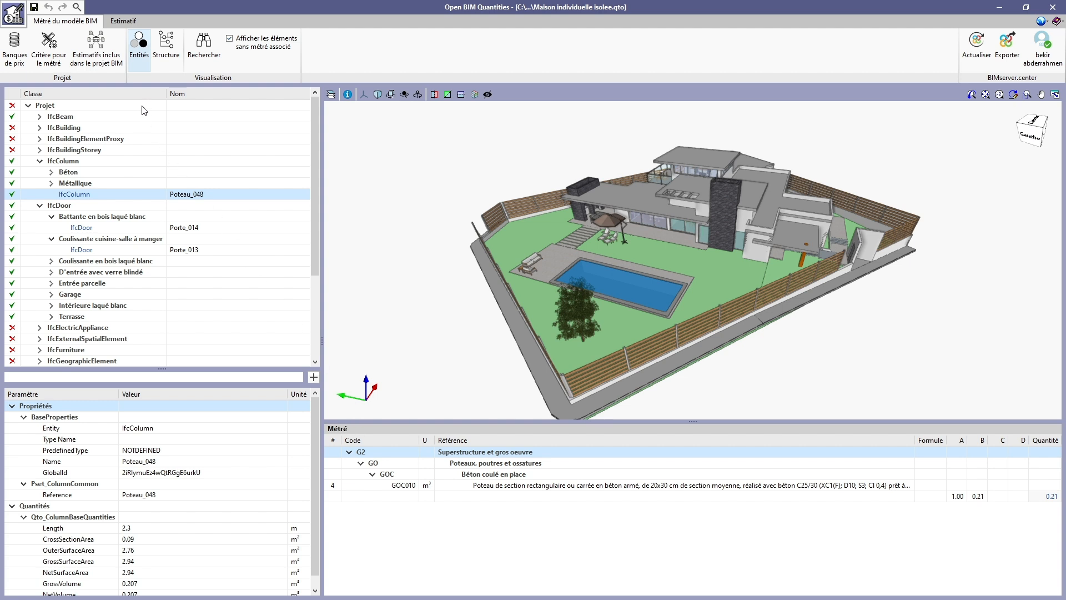
# Check the list of estimates included in the BIM project and close it without changes
pyautogui.click(109, 67)
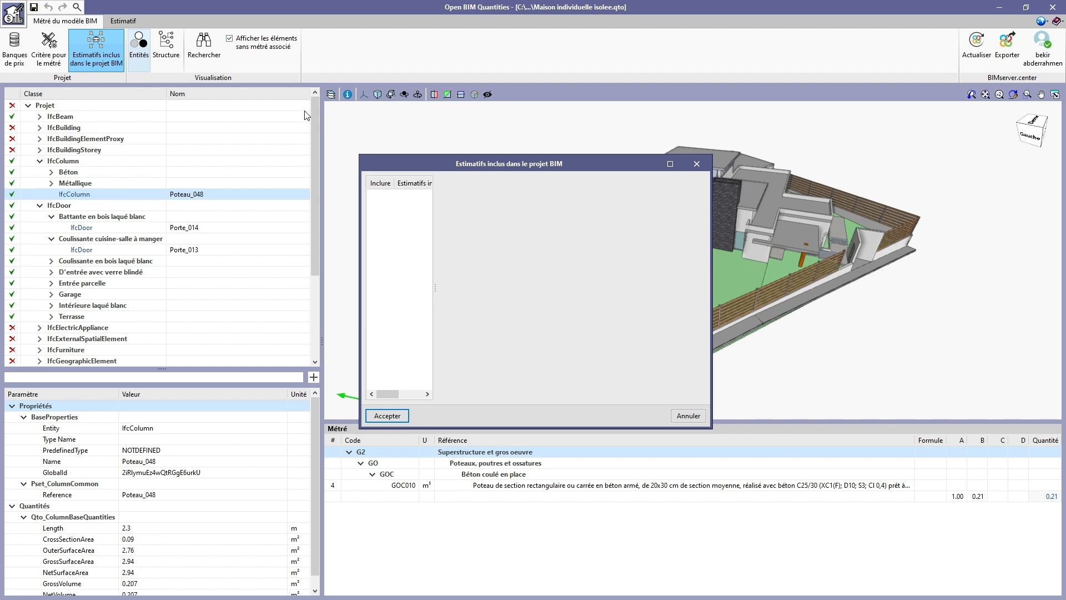
pyautogui.click(698, 164)
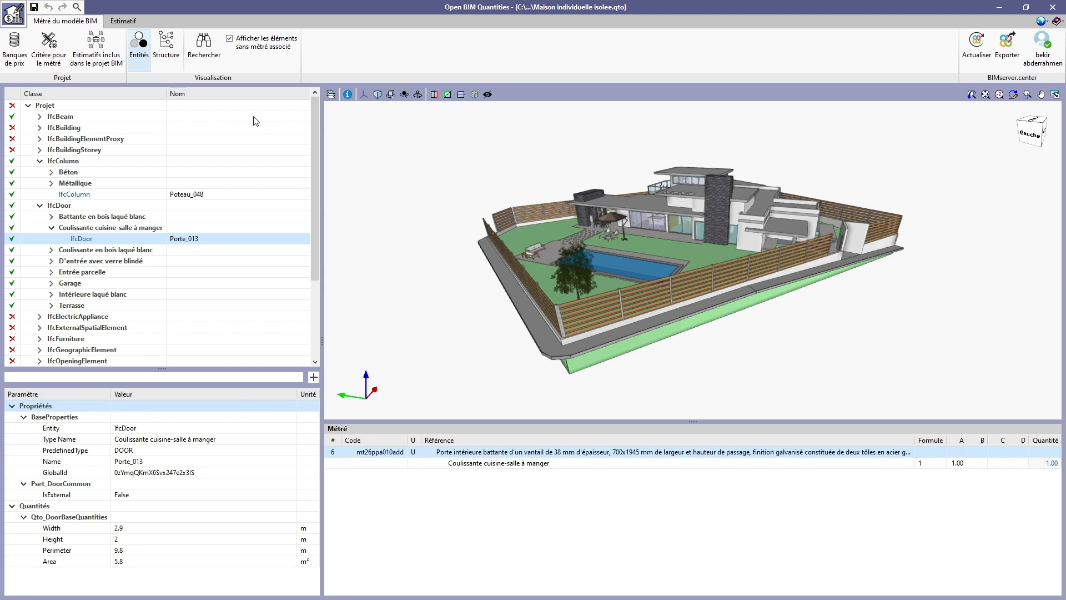
# Switch to the estimate and examine the elements of the Murs chapter (GM) in the 3D model
pyautogui.click(123, 21)
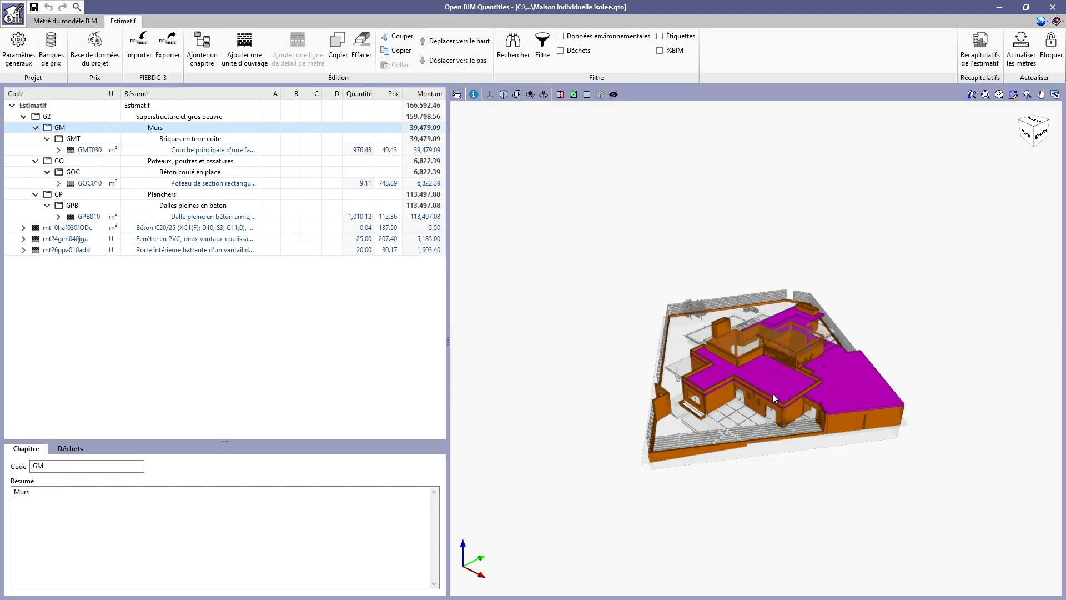
pyautogui.scroll(3, 778, 415)
pyautogui.moveTo(594, 408); pyautogui.dragTo(760, 358, button='middle')
pyautogui.moveTo(691, 477); pyautogui.dragTo(818, 369, button='middle')
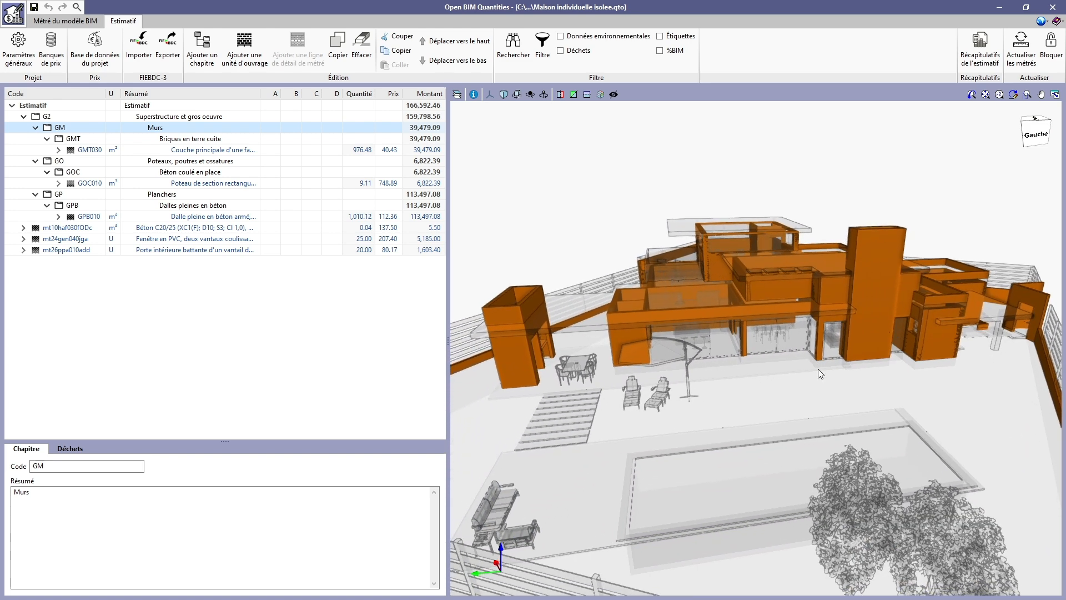
pyautogui.scroll(-2, 818, 369)
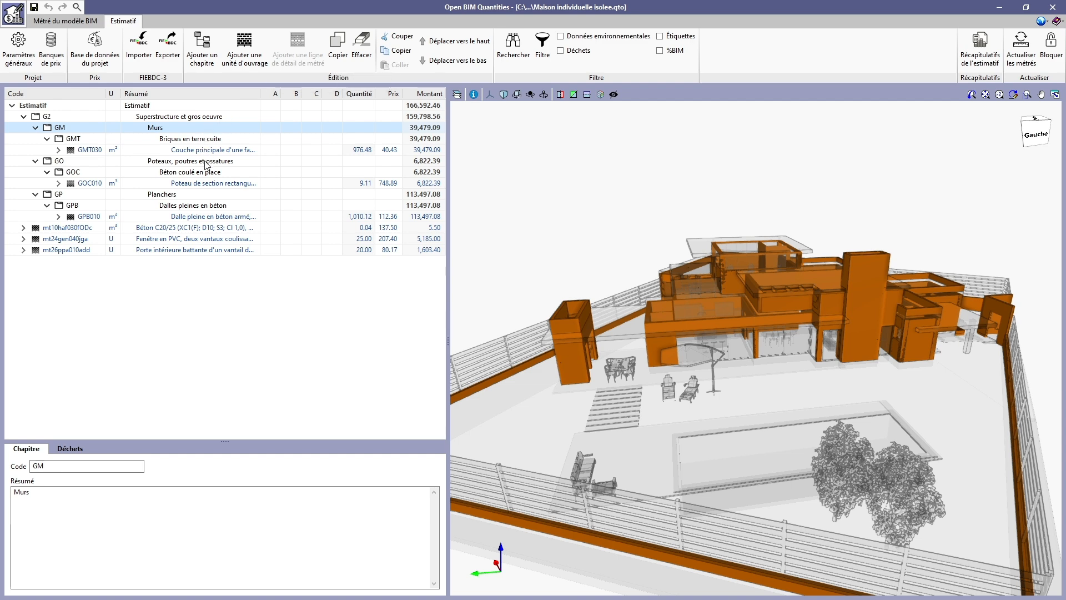
# Highlight in the model the elements of chapters GO, GOC, GP, GPB and GM, one chapter at a time
pyautogui.click(206, 161)
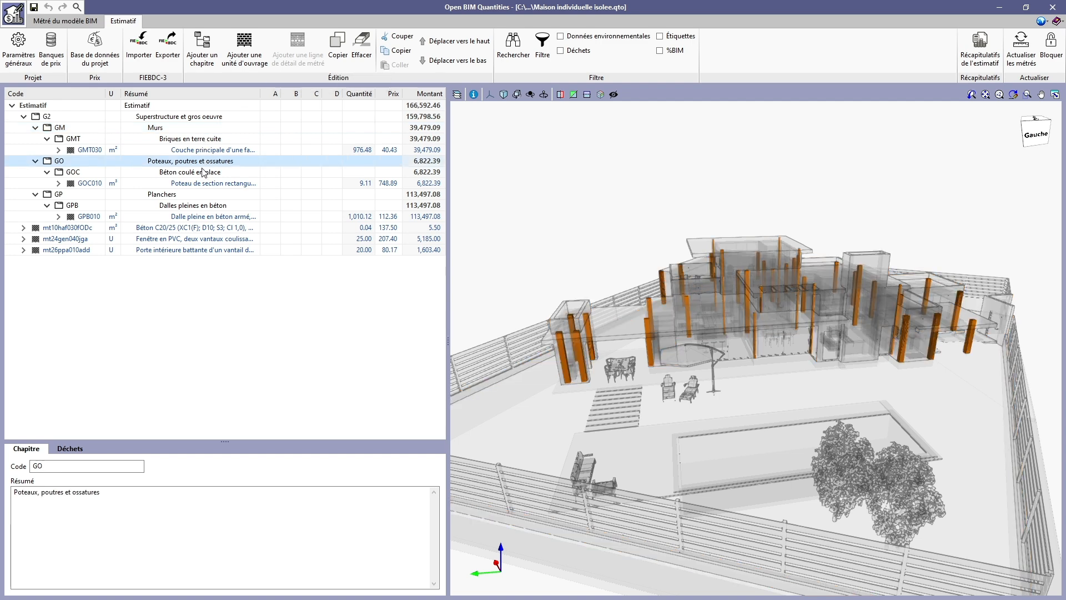
pyautogui.click(201, 174)
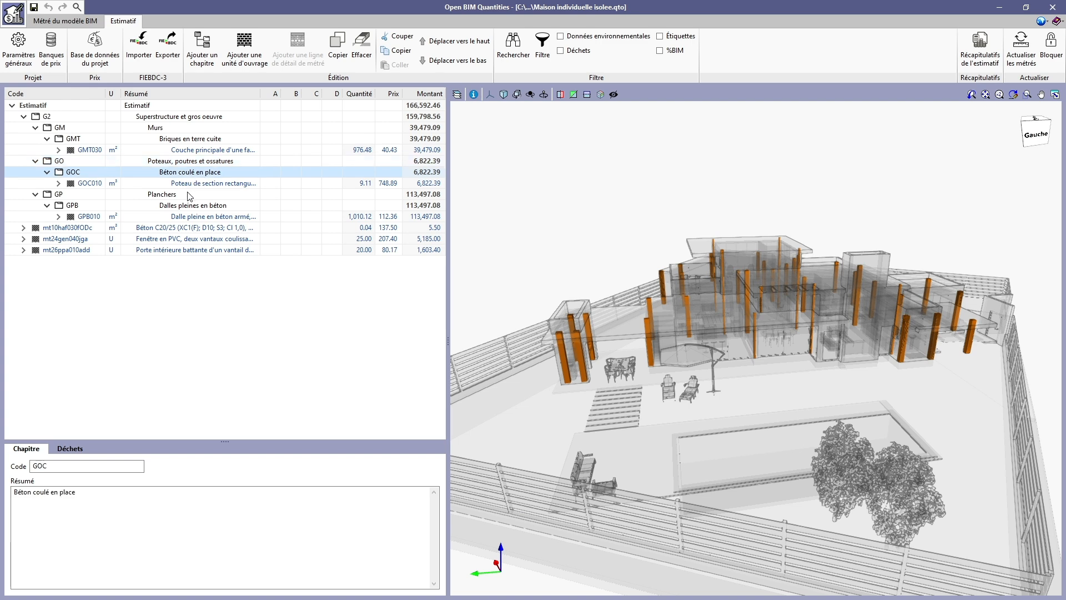
pyautogui.click(189, 195)
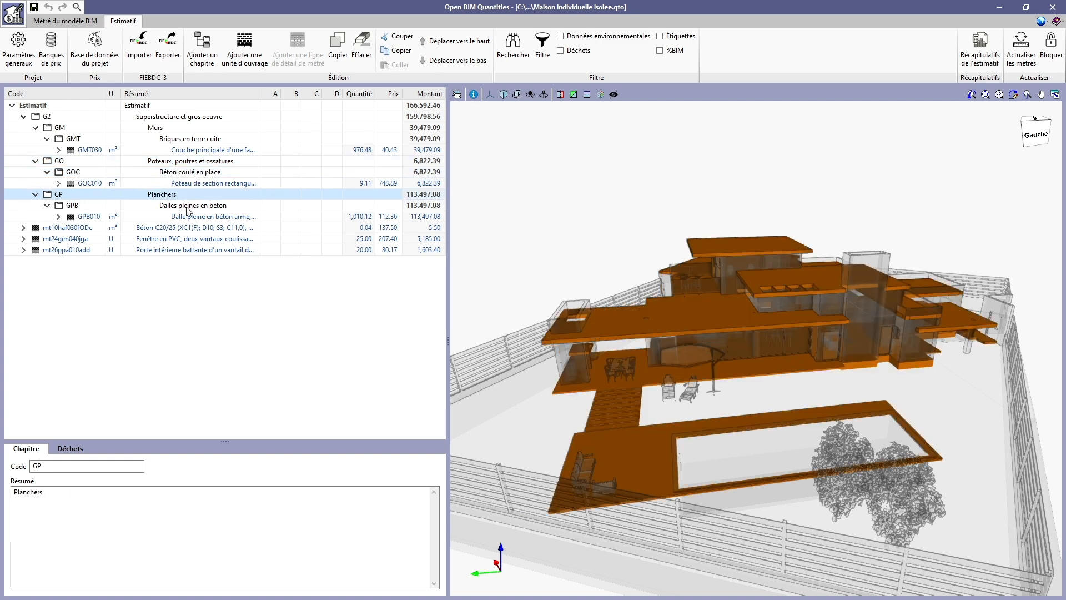
pyautogui.click(187, 206)
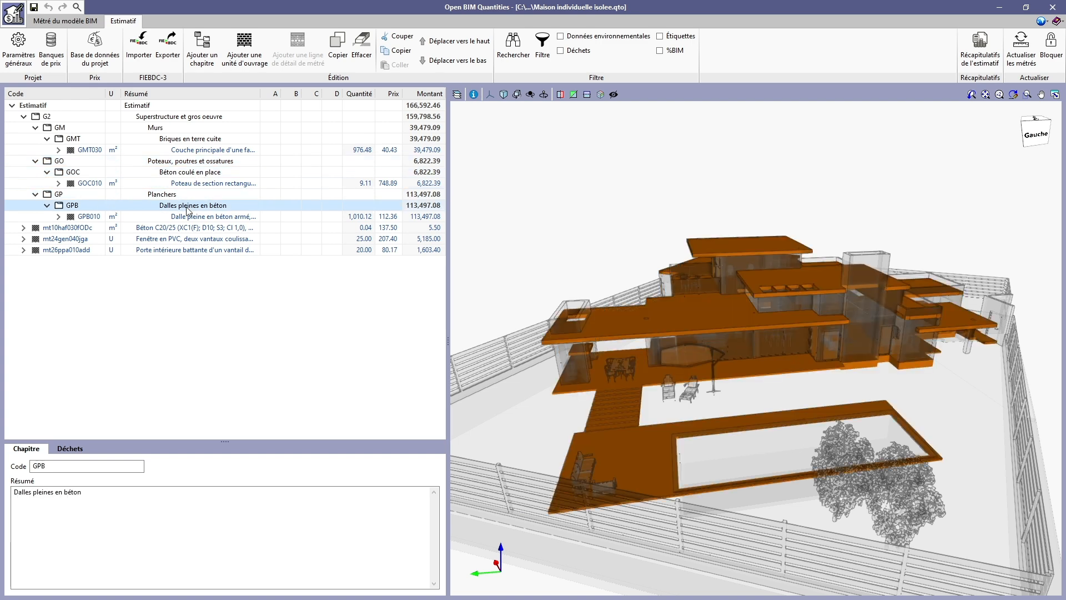
pyautogui.click(187, 128)
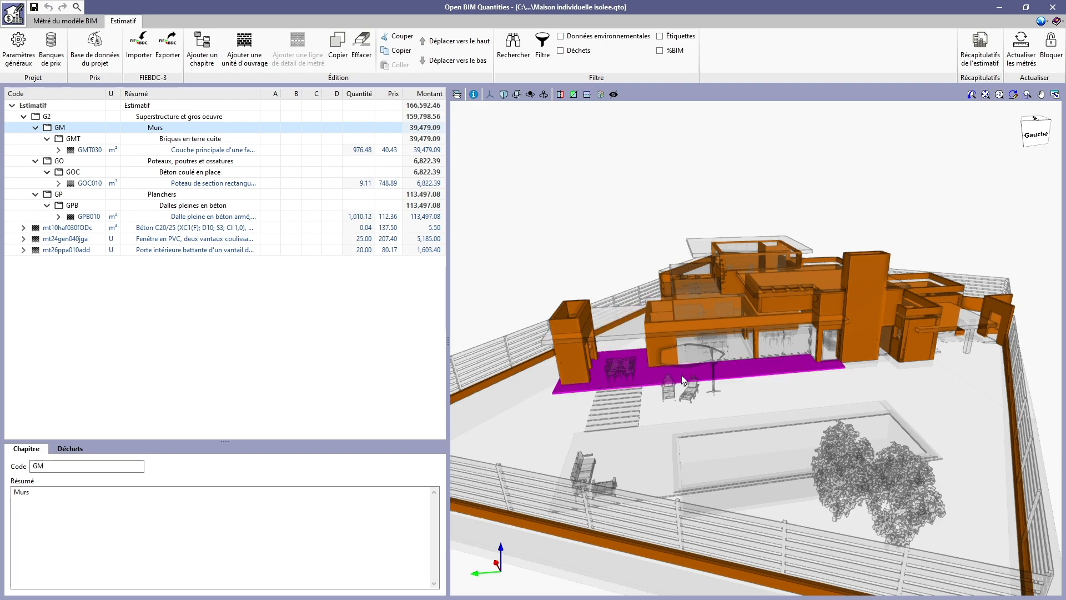
pyautogui.moveTo(720, 411)
pyautogui.mouseDown(button='middle')
pyautogui.moveTo(842, 386)
pyautogui.moveTo(811, 411)
pyautogui.moveTo(745, 437)
pyautogui.moveTo(714, 404)
pyautogui.moveTo(662, 402)
pyautogui.moveTo(714, 405)
pyautogui.mouseUp(button='middle')
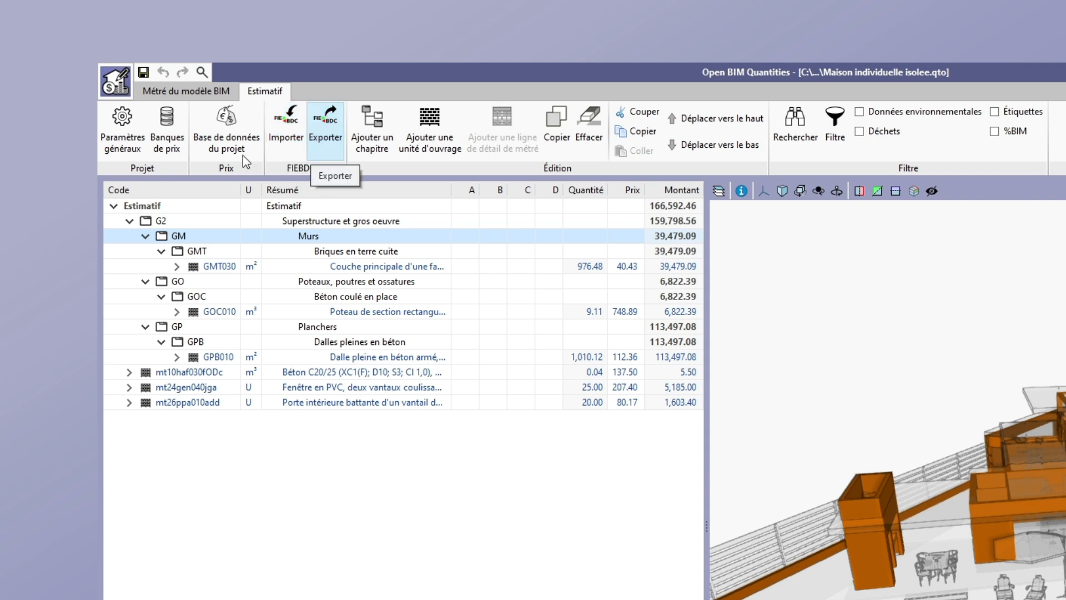
# Review the price banks available to the estimate and the summary report options, leaving both unchanged
pyautogui.click(179, 149)
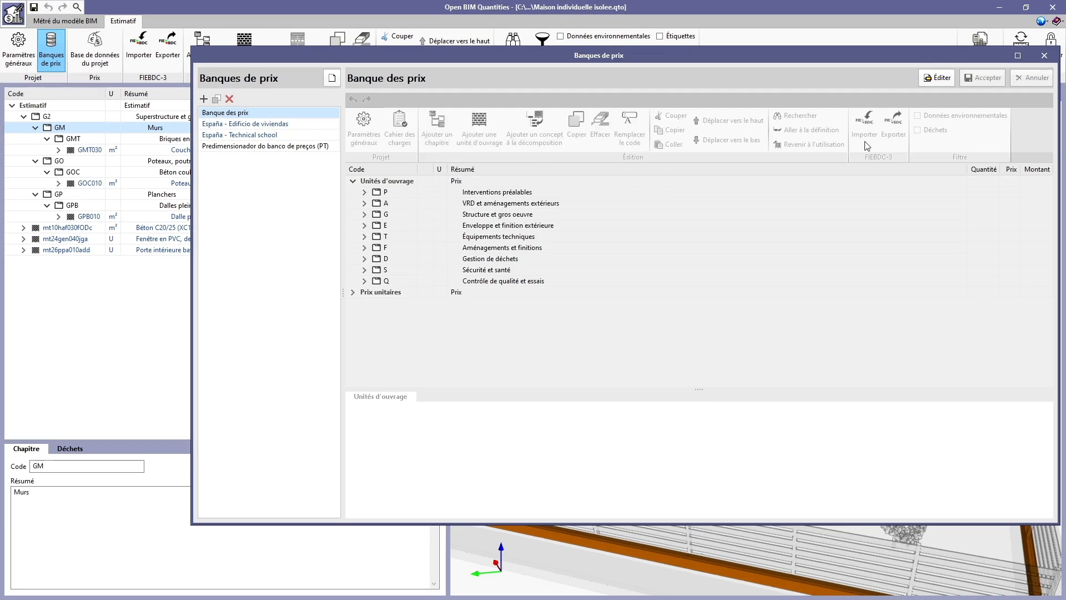
pyautogui.click(1044, 55)
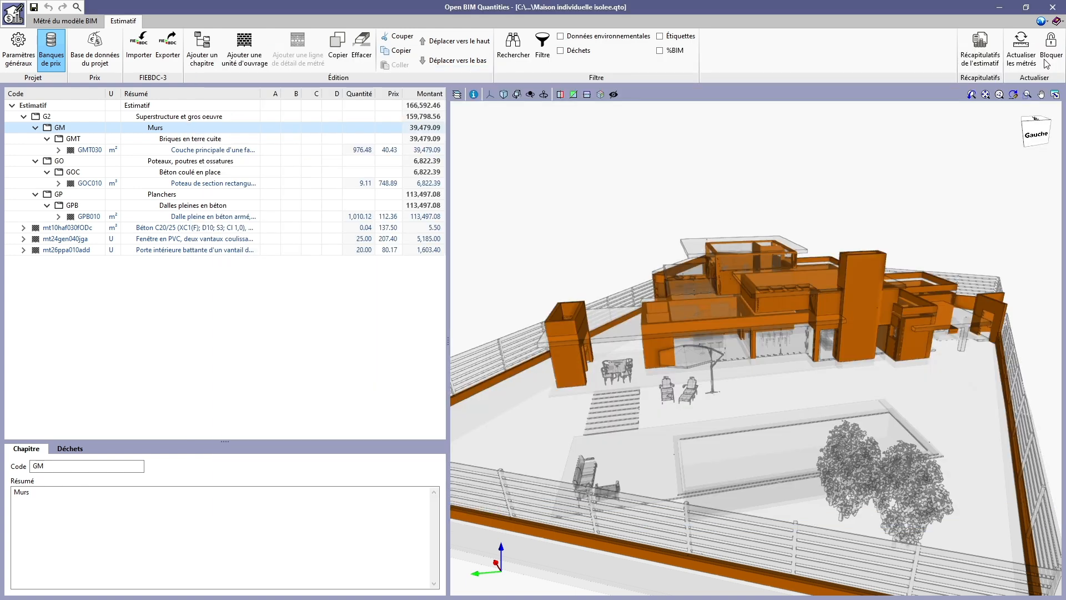
pyautogui.click(965, 70)
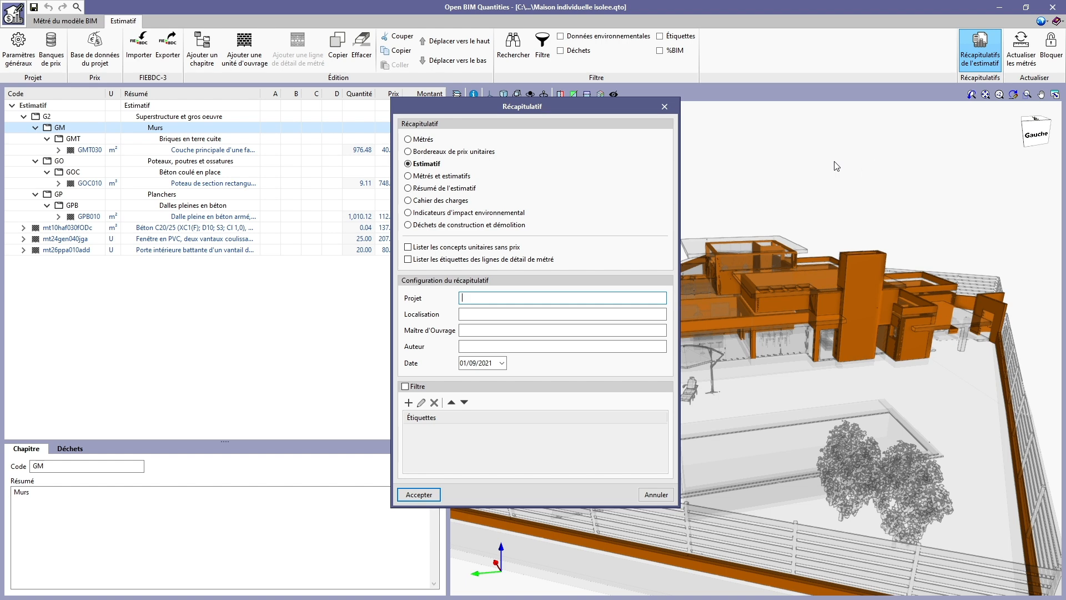
pyautogui.click(664, 107)
# Open the options for updating the estimate's measurements
pyautogui.click(1029, 75)
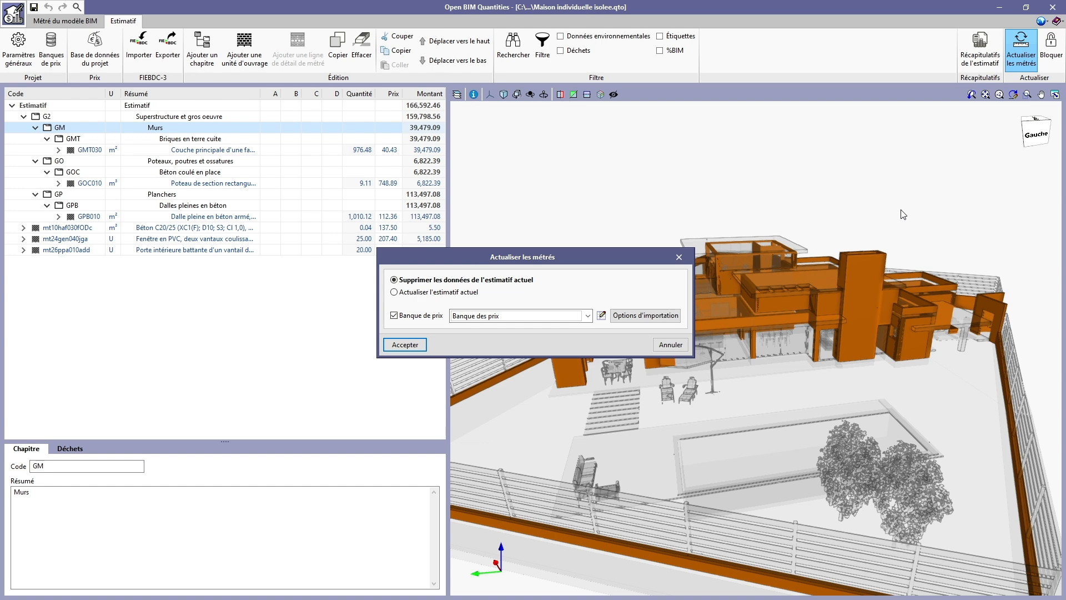